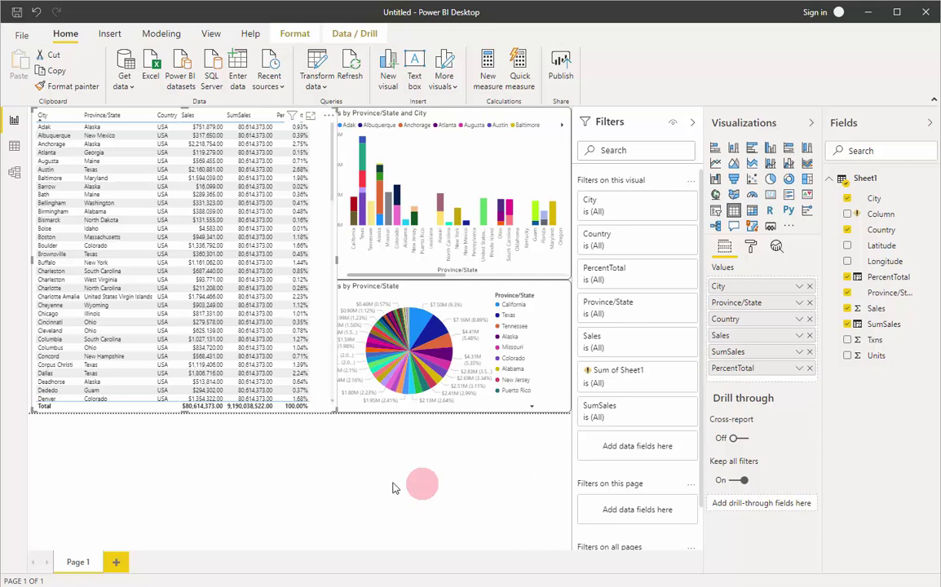
- Show the Column formula CALCULATE('Sheet1'[Sales], ALL('Sheet1'[City])) and its single-value warning
left_click(536, 426)
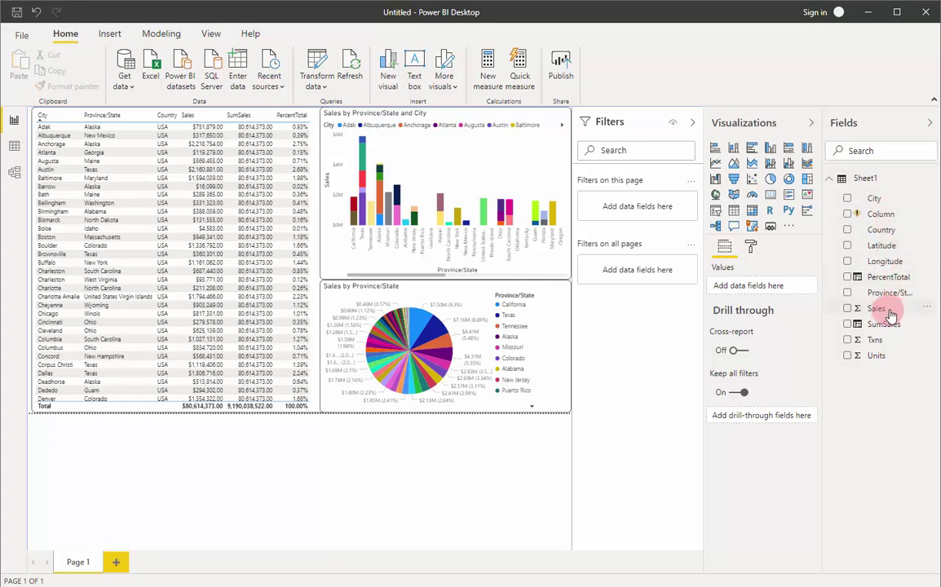
left_click(878, 216)
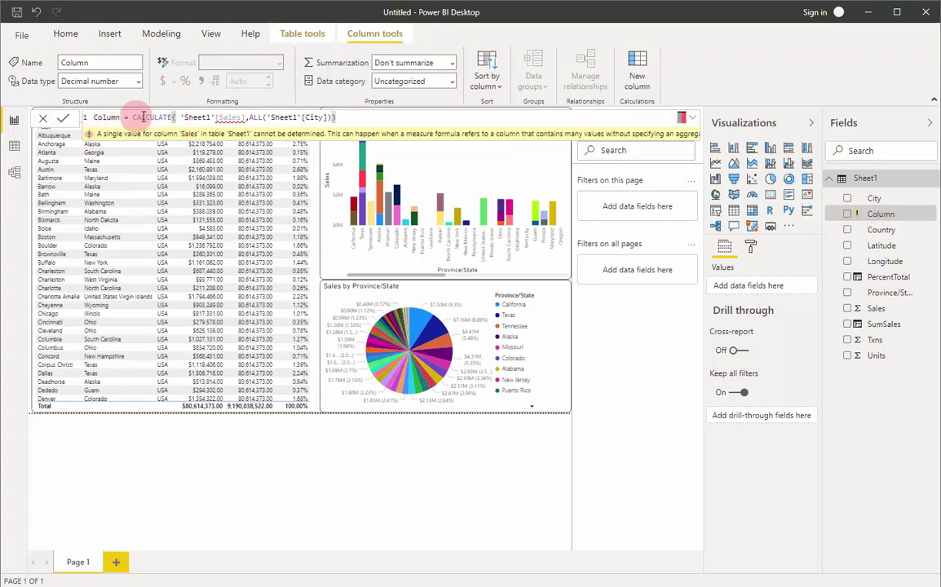
mouse_move(237, 120)
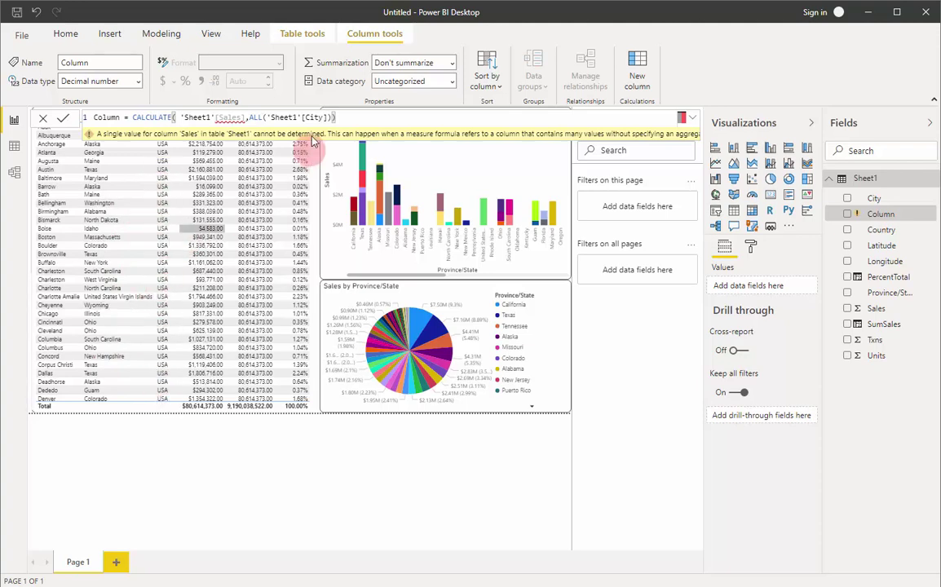
type(")")
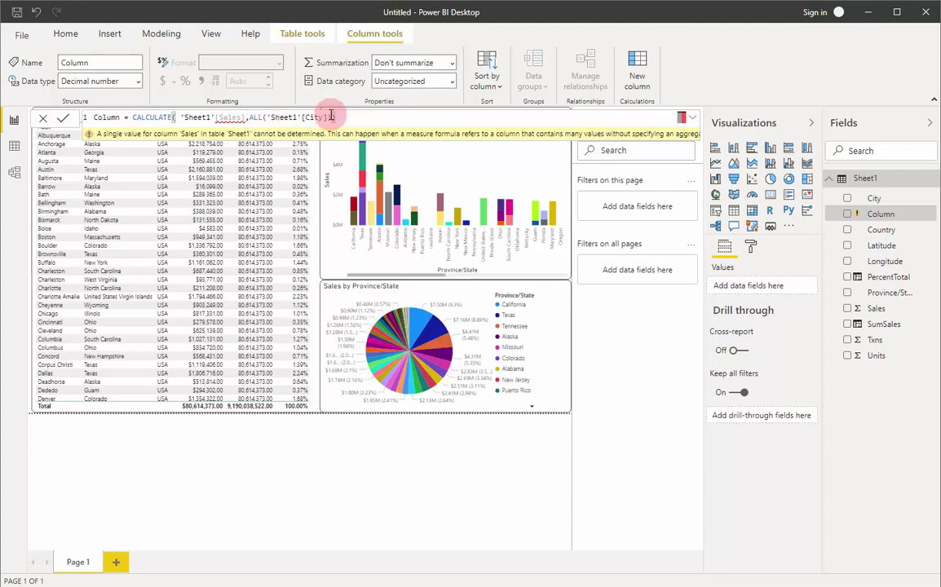
- Inspect the SumSales = SUM(Sheet1[Sales]) formula, then go back to the report canvas
left_click(880, 325)
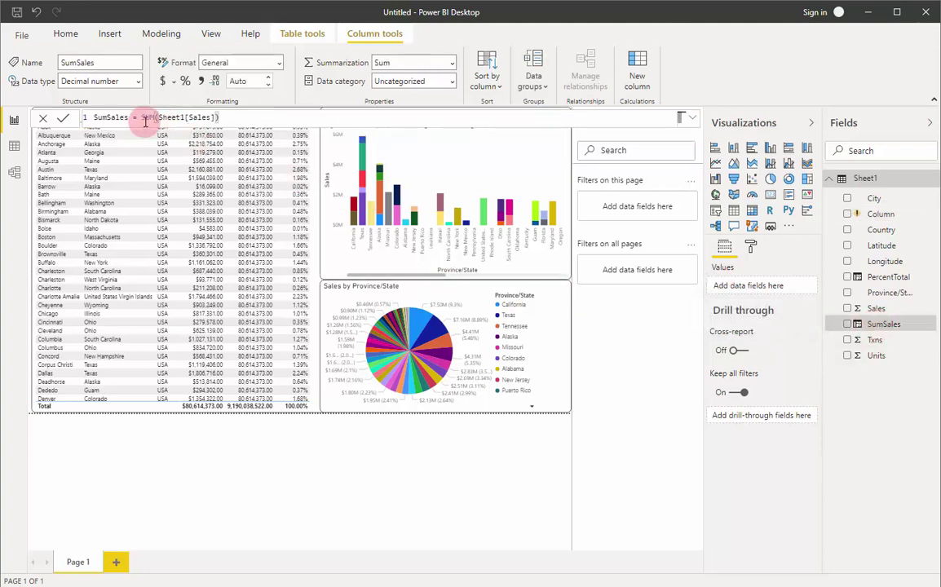
left_click(231, 120)
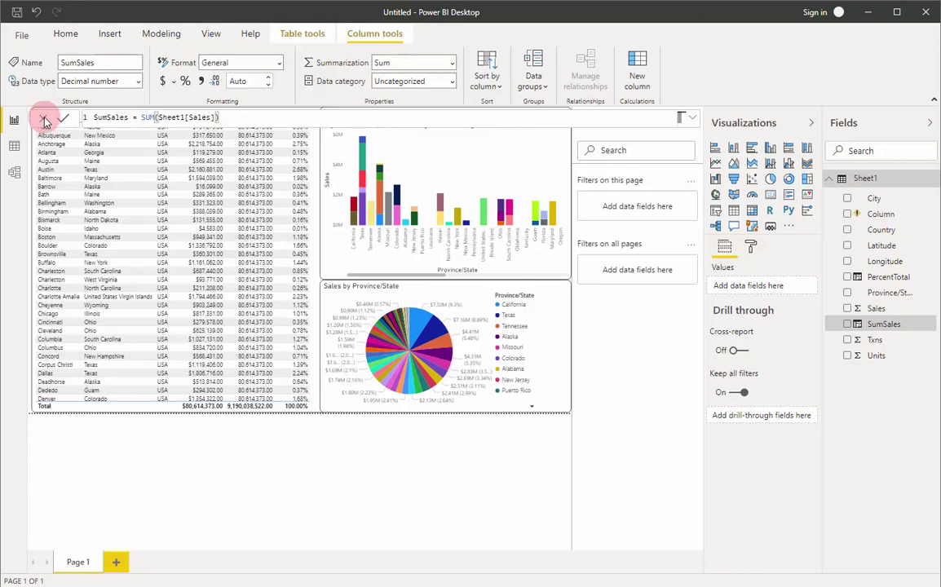
left_click(339, 463)
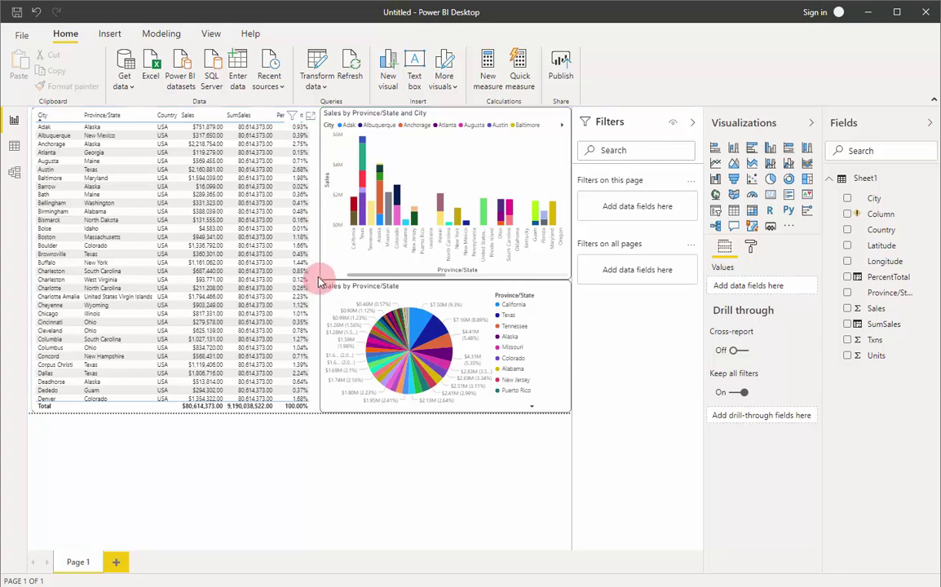
- Widen the sales table and narrow the bar chart from its left edge
mouse_move(321, 282)
left_mouse_down()
mouse_move(330, 255)
mouse_move(361, 262)
left_mouse_up()
left_click(344, 239)
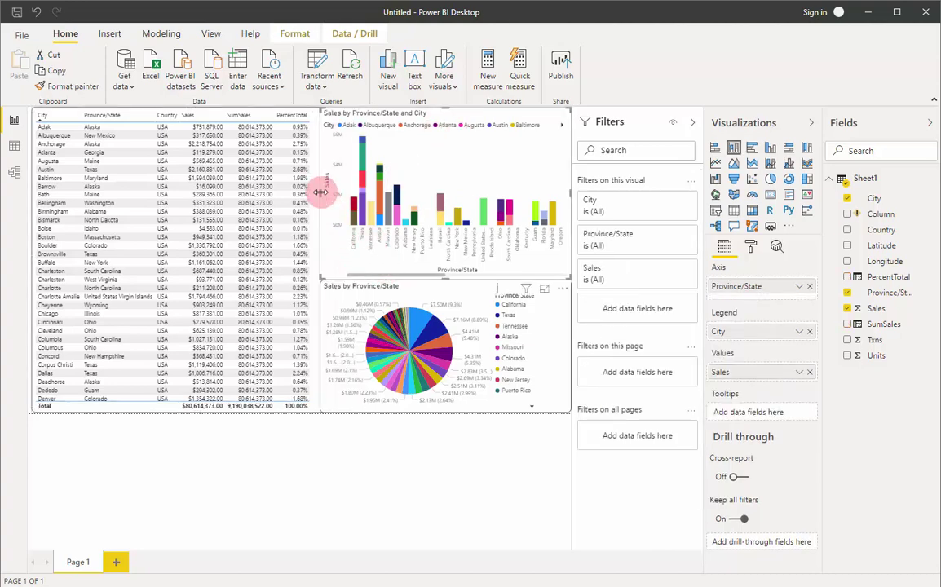
left_click_drag(327, 195, 366, 195)
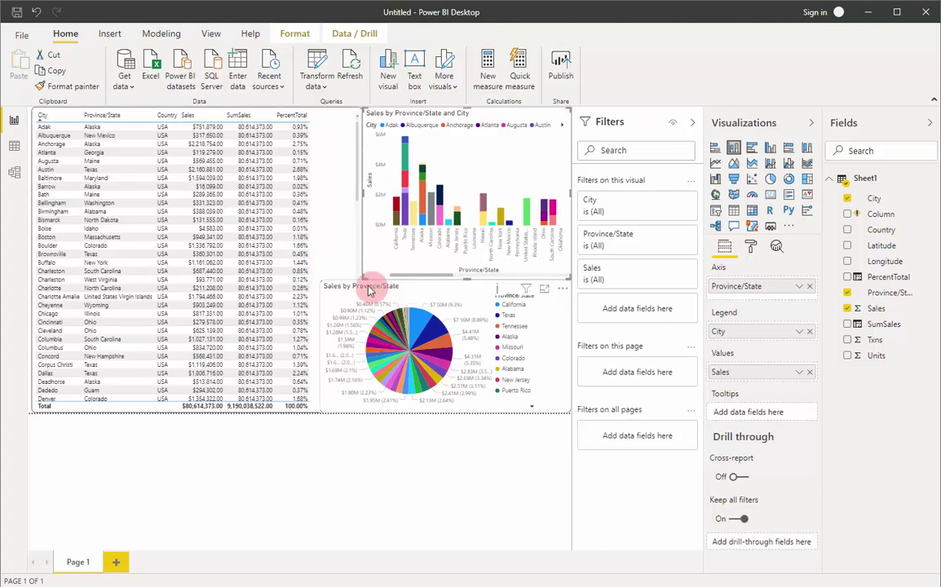
- Narrow the pie chart from its left edge so PercentTotal fits in the table
left_click(319, 353)
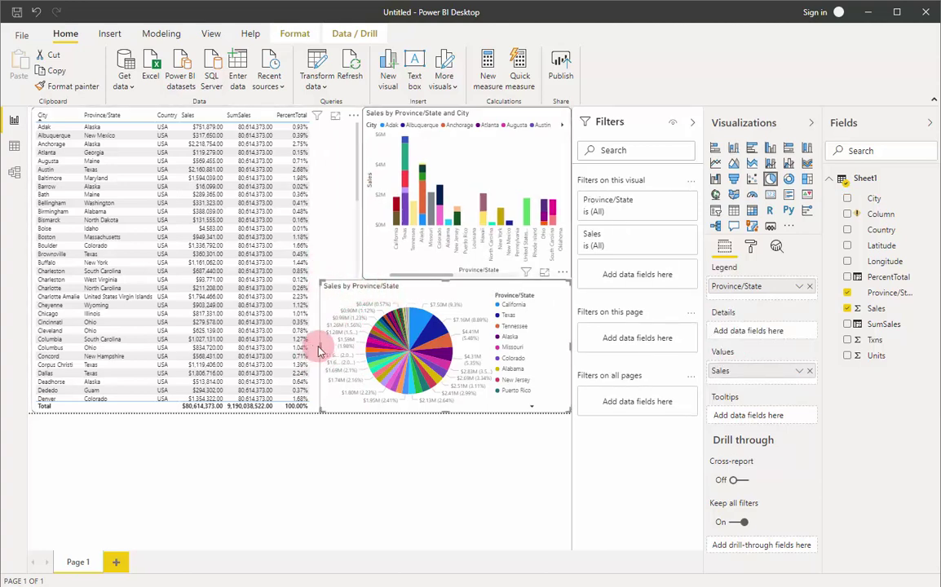
left_click(325, 276)
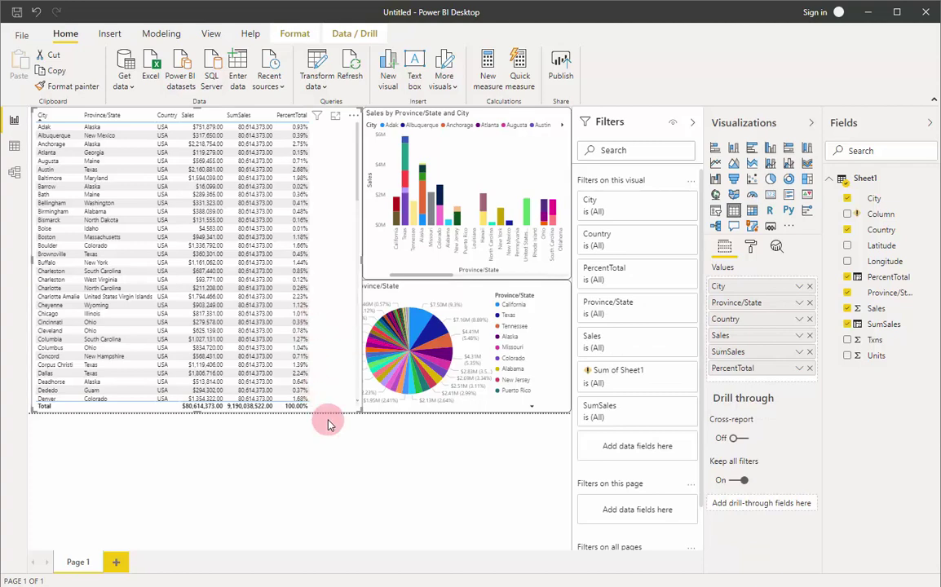
left_click(326, 353)
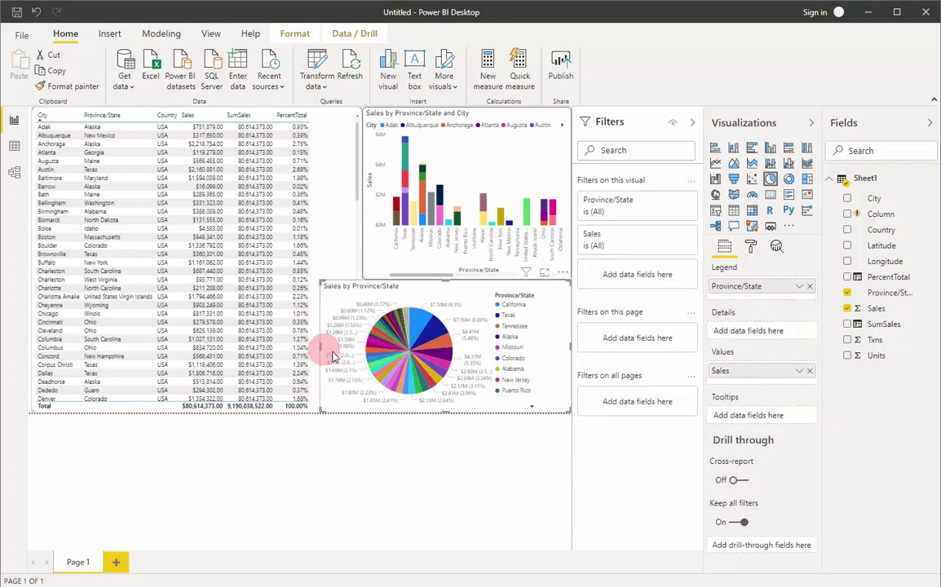
left_click_drag(319, 344, 365, 349)
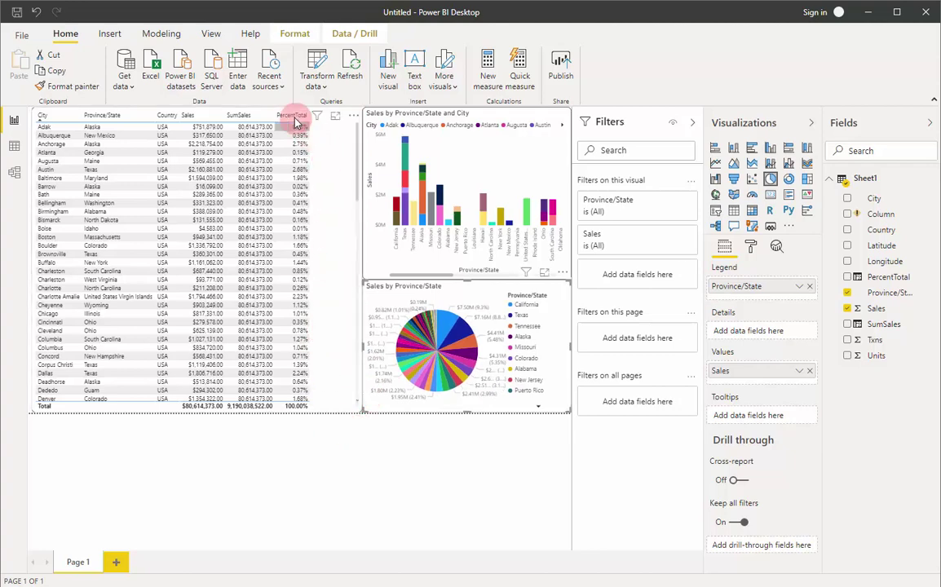
left_click_drag(298, 122, 894, 285)
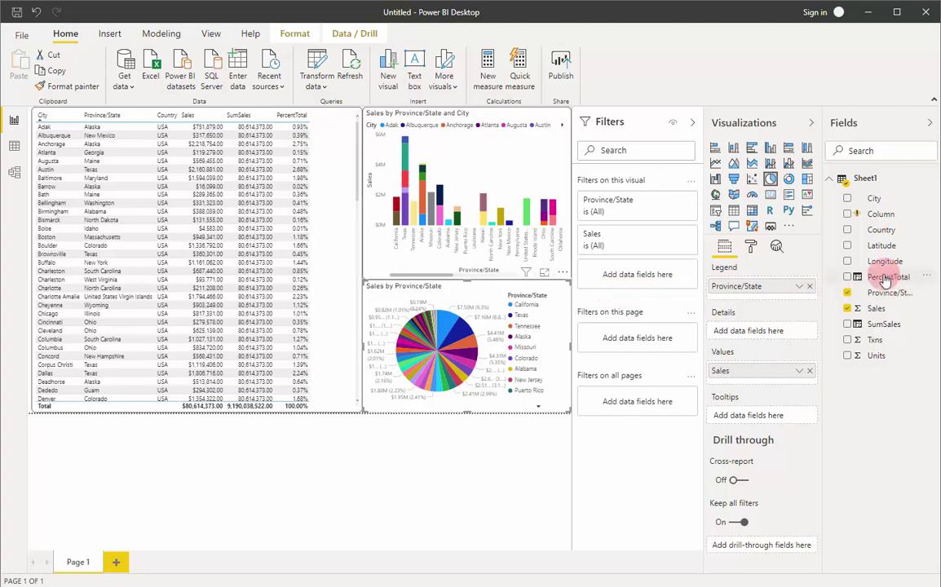
- Check PercentTotal = Sheet1[Sales]/Sheet1[SumSales] uses Percentage format and inspect its values in Data view
left_click(886, 280)
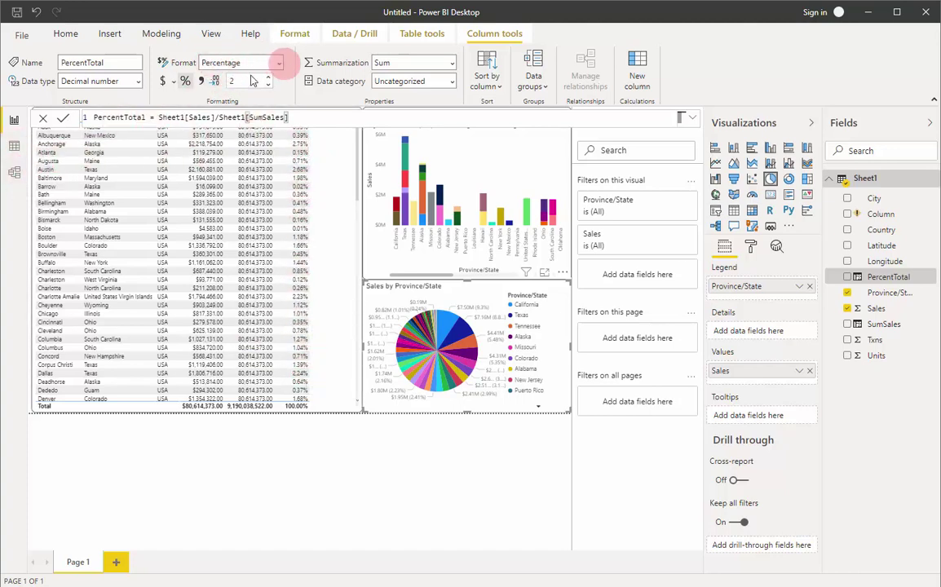
left_click(16, 149)
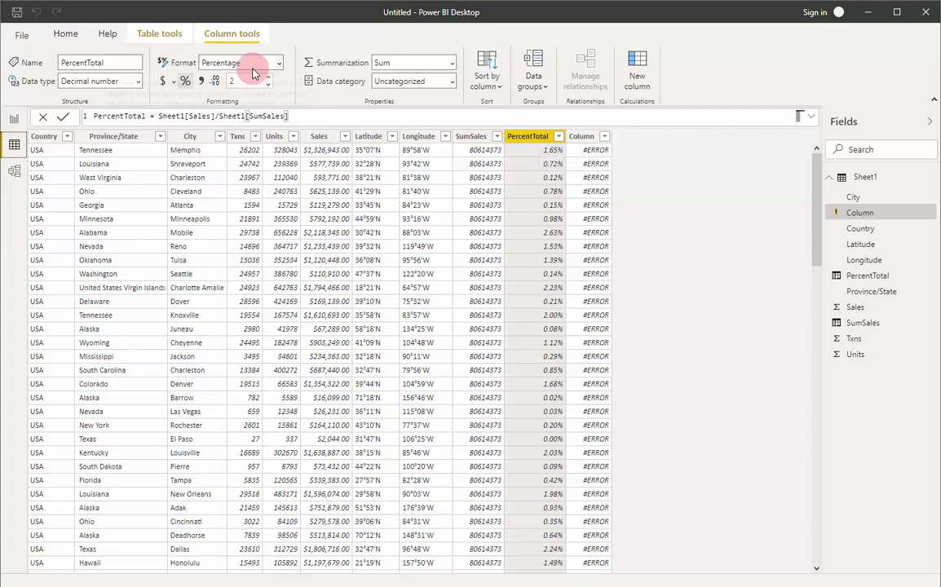
left_click(11, 121)
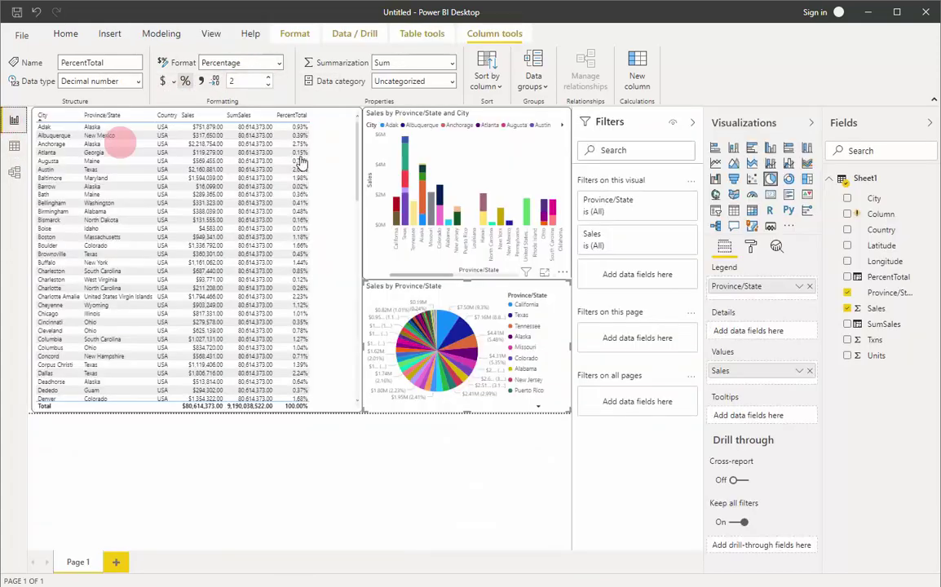
- Review the SumSales and PercentTotal properties in Model view, then go back to Report view
left_click(14, 173)
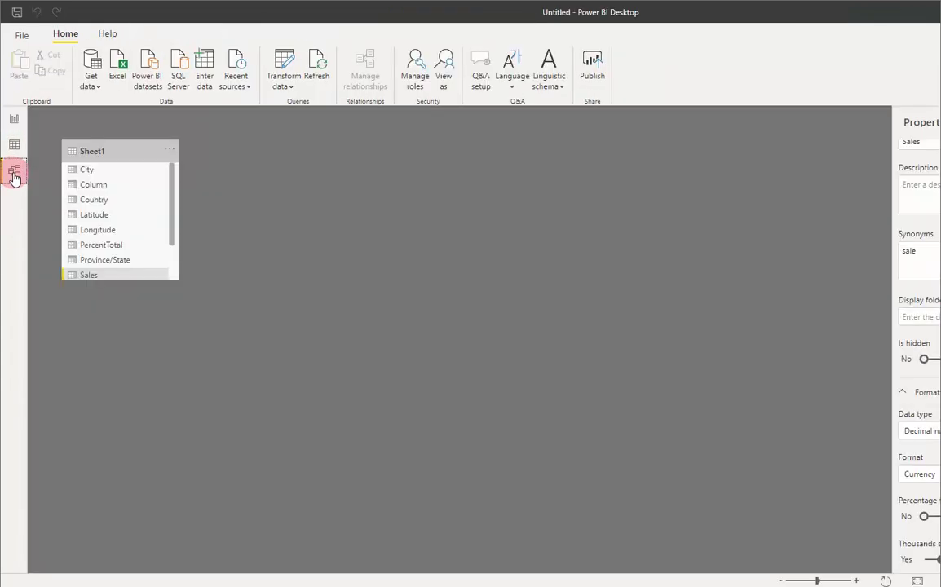
left_click_drag(168, 201, 168, 266)
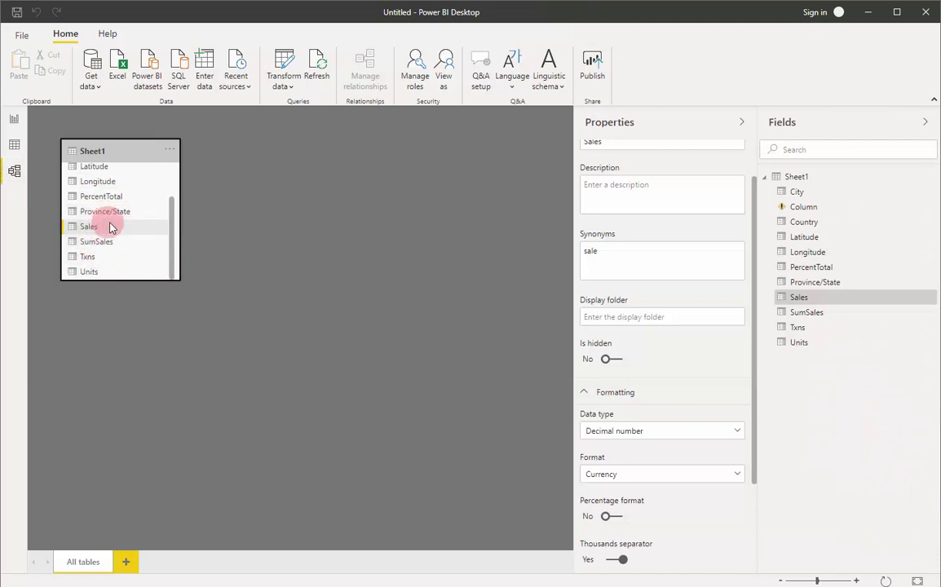
left_click(95, 244)
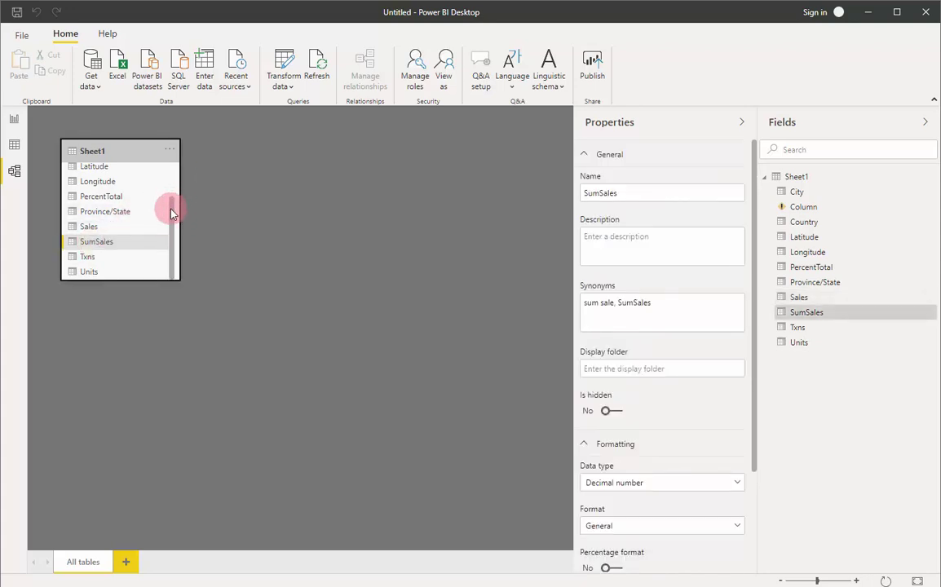
mouse_move(172, 204)
left_mouse_down()
mouse_move(172, 166)
mouse_move(172, 208)
left_mouse_up()
left_click(115, 199)
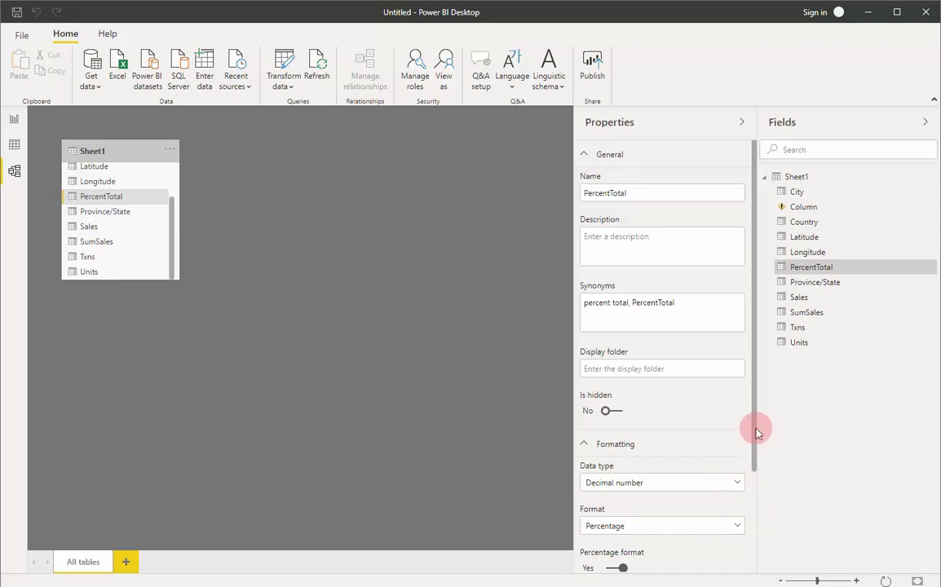
left_click_drag(757, 432, 758, 526)
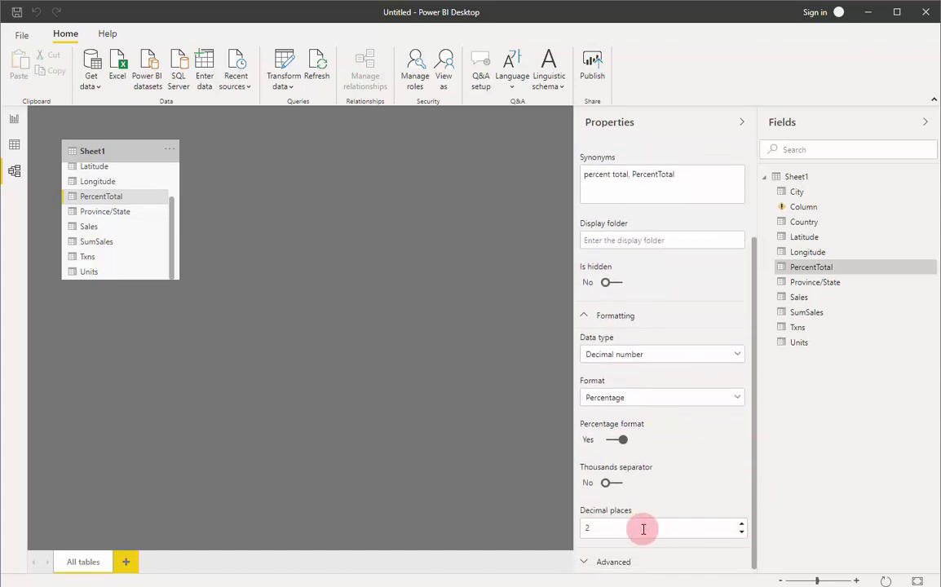
left_click(11, 122)
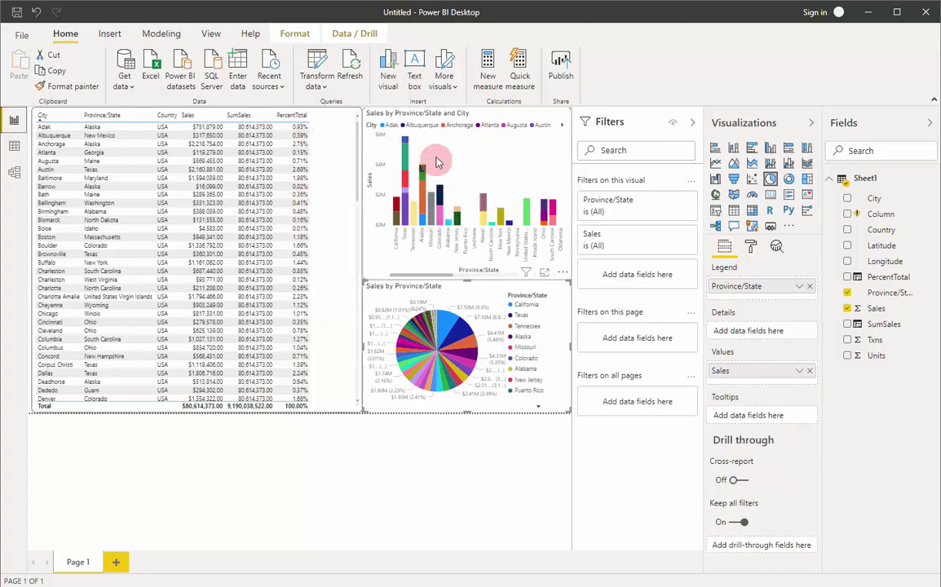
left_click(462, 114)
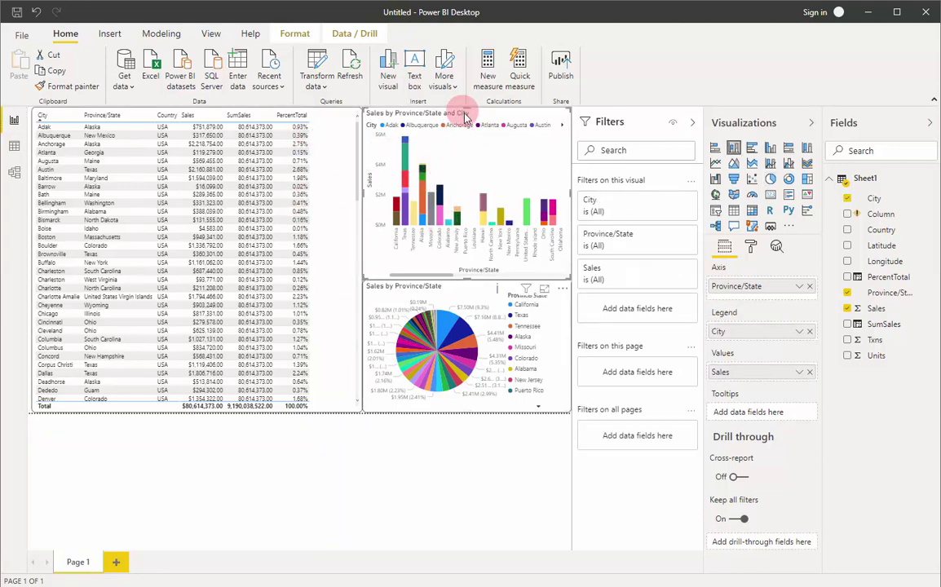
left_click(723, 147)
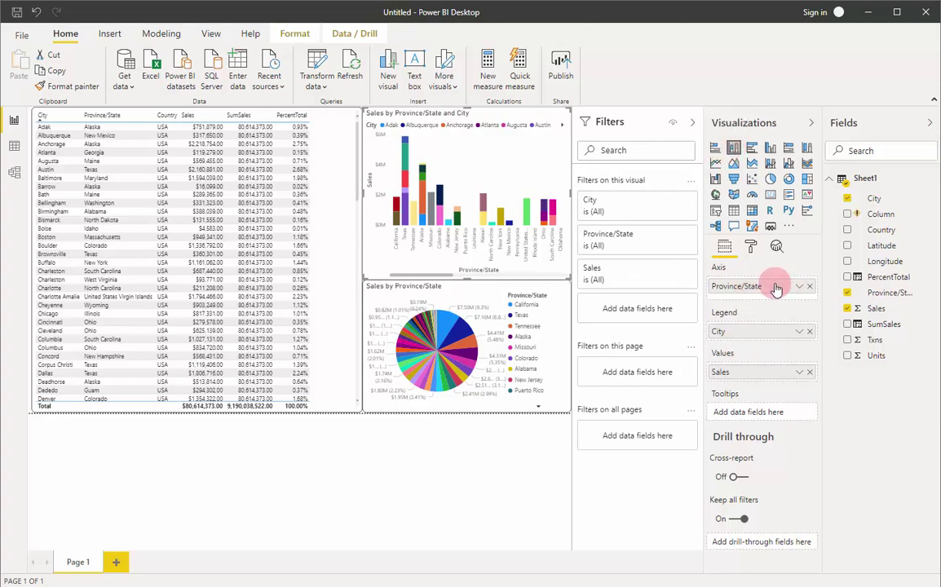
left_click(562, 127)
left_click(563, 127)
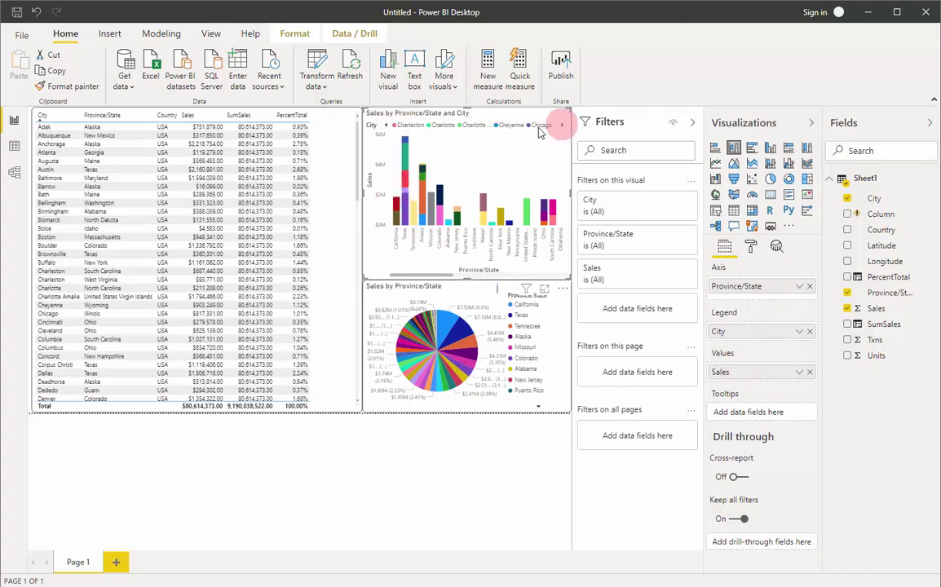
left_click(386, 127)
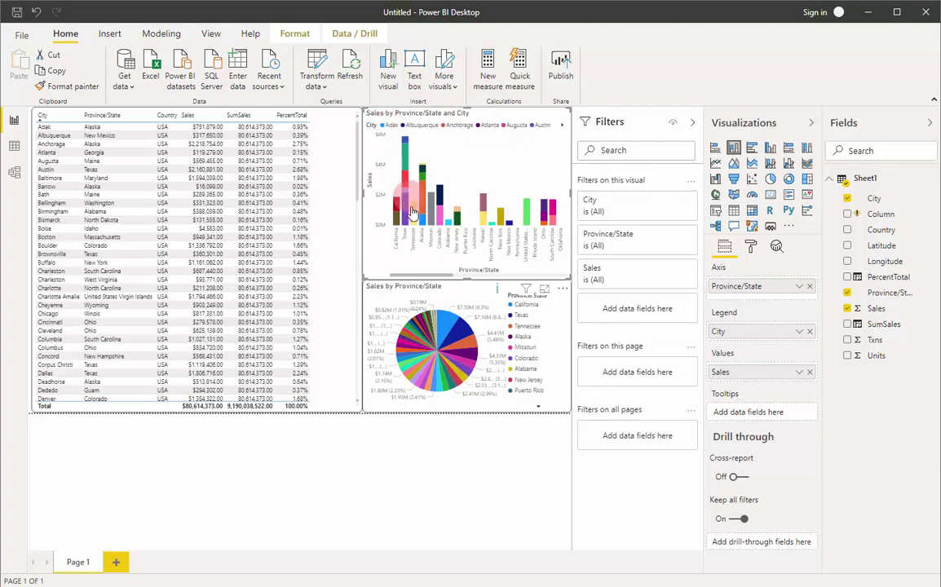
left_click(389, 230)
mouse_move(408, 196)
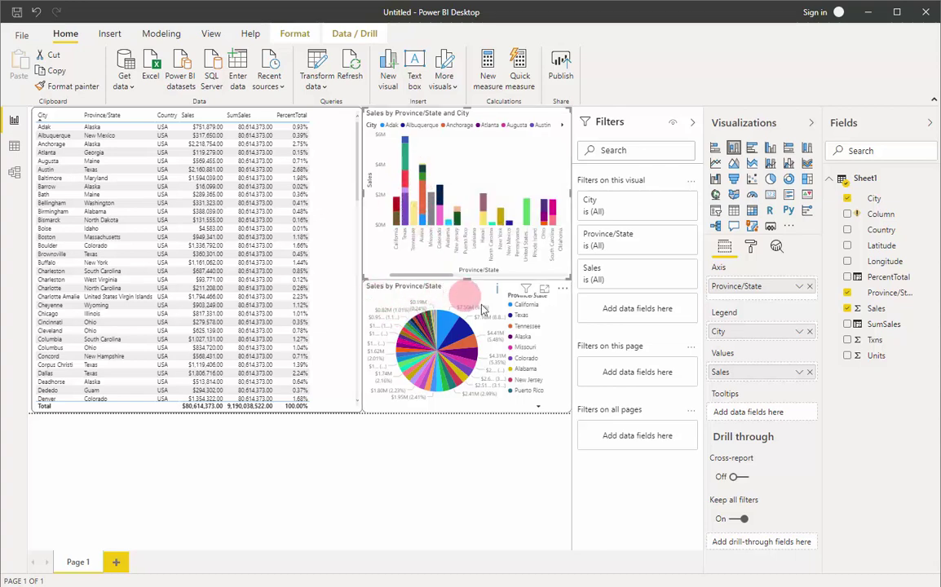
left_click(446, 291)
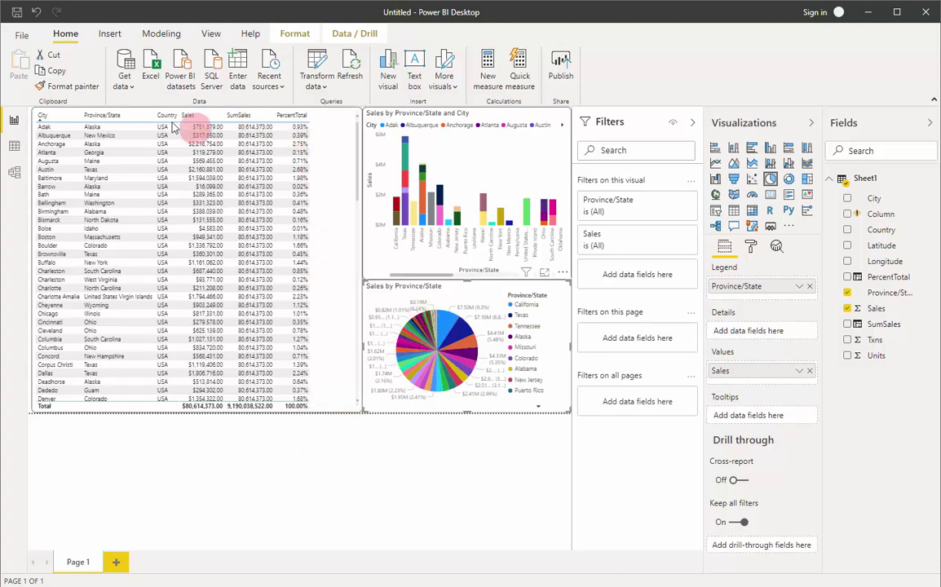
key("Escape")
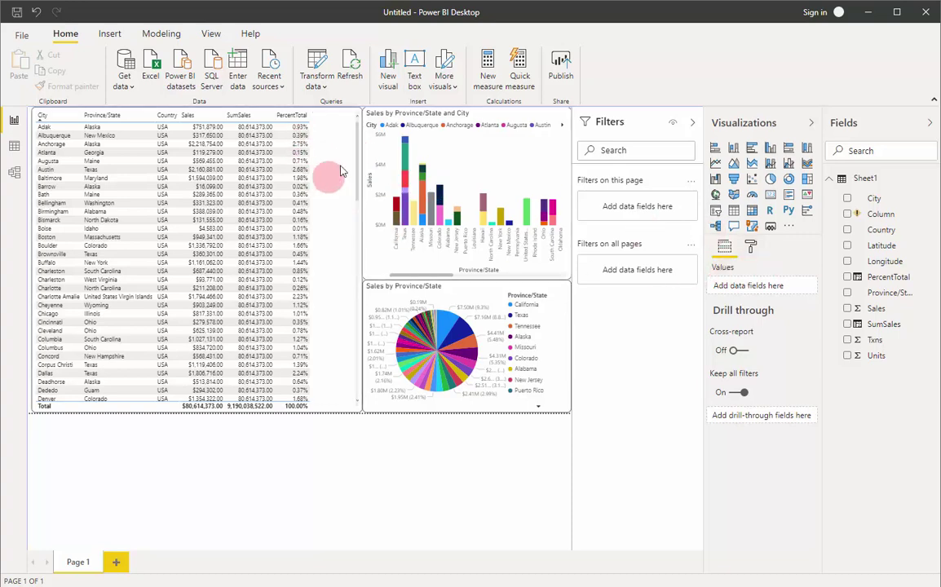
- Select the sales table and display SumSales = SUM(Sheet1[Sales]) in the formula bar
left_click(359, 144)
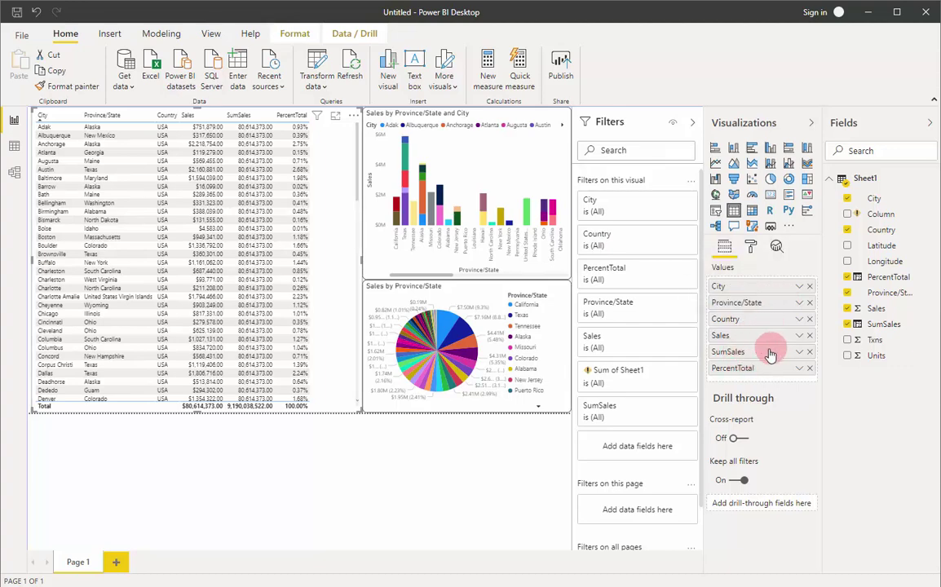
left_click(879, 325)
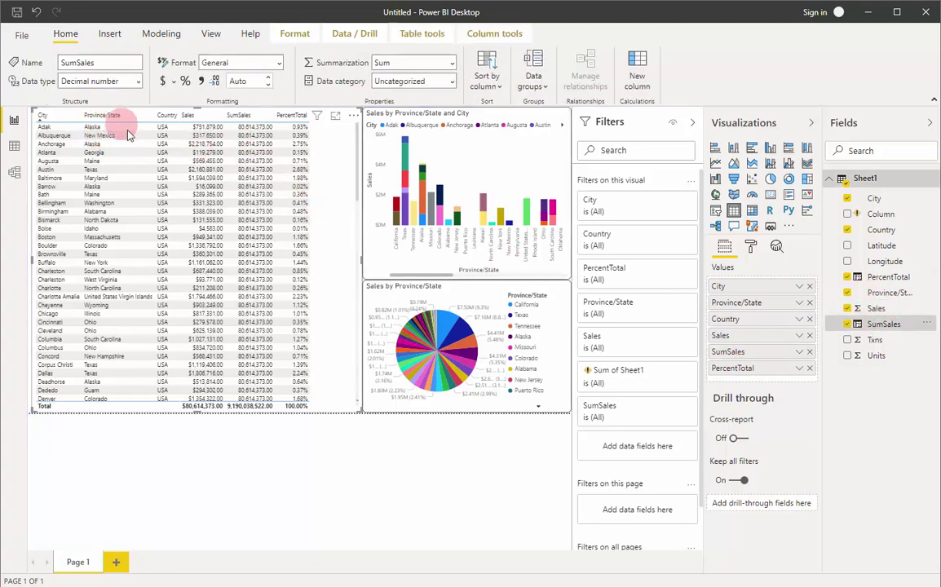
left_click(246, 114)
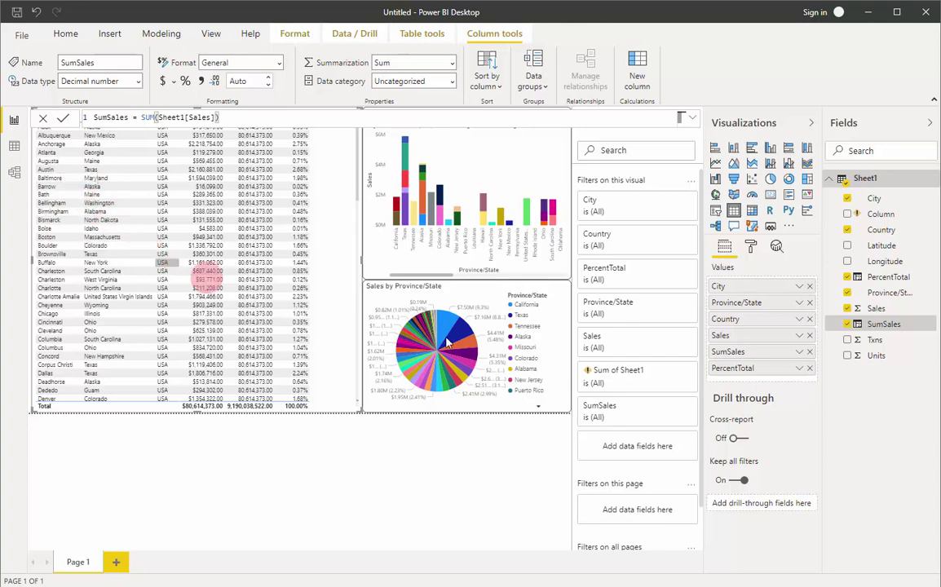
mouse_move(439, 214)
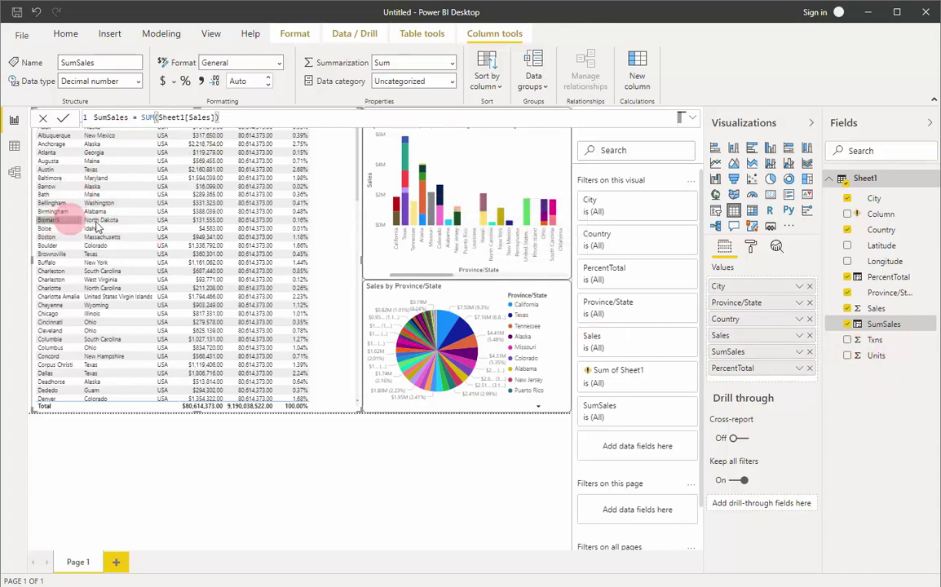
left_click(886, 216)
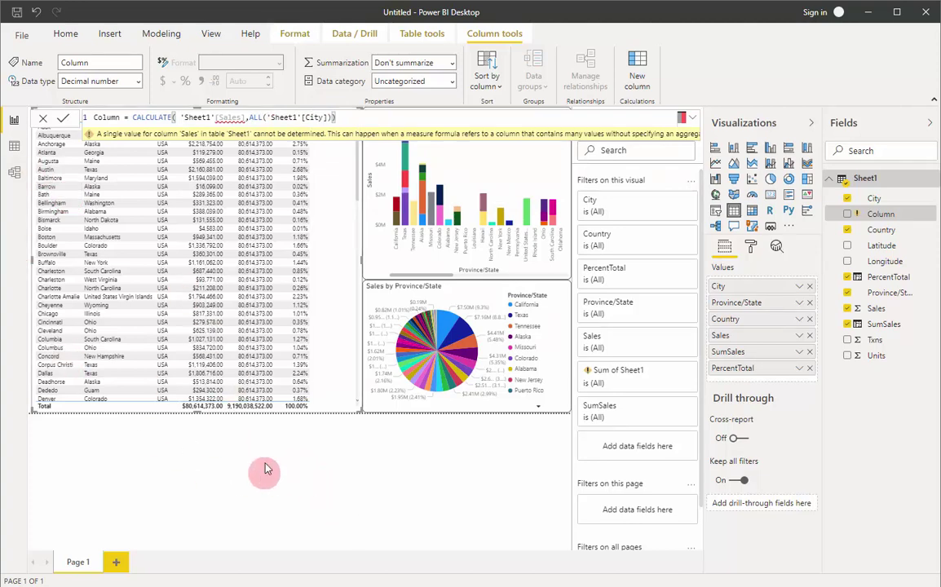
left_click(887, 323)
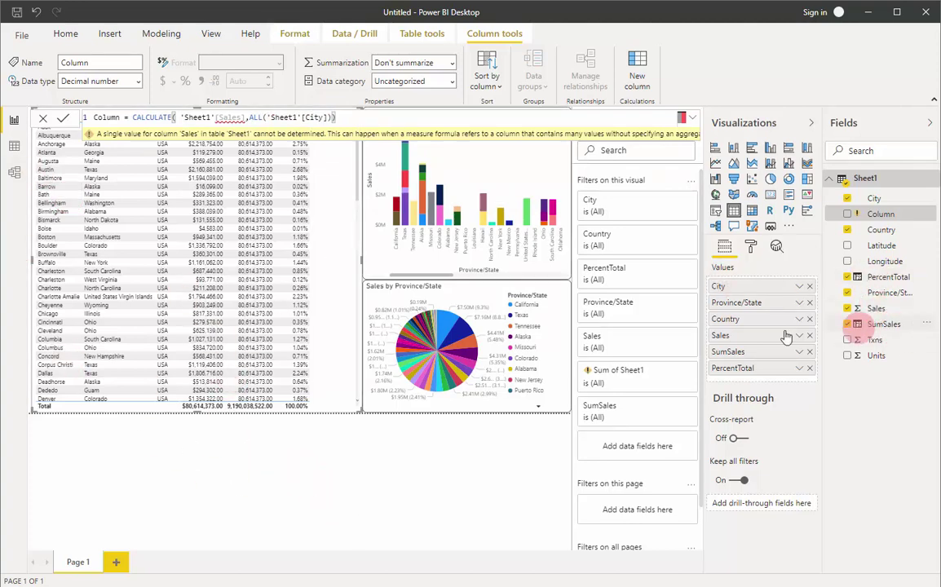